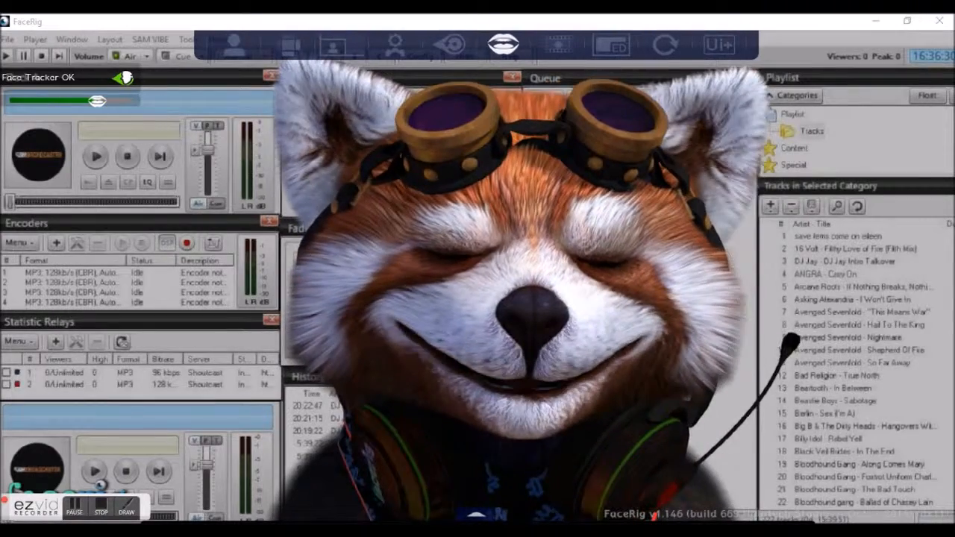
{"action": "left_click", "coordinate": [828, 531]}
{"action": "left_click", "coordinate": [814, 511]}
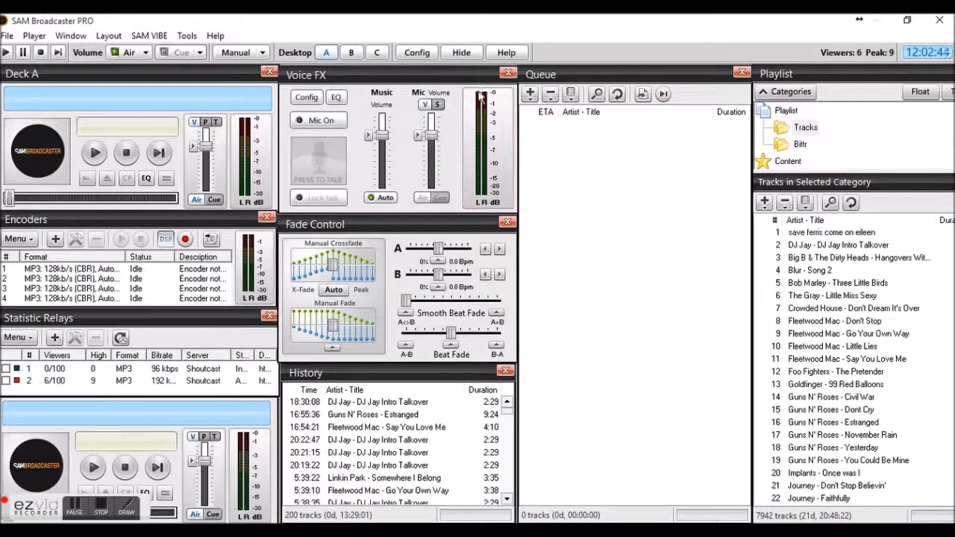
- Look over the desktop B layout and return to the desktop A layout
{"action": "left_click", "coordinate": [351, 54]}
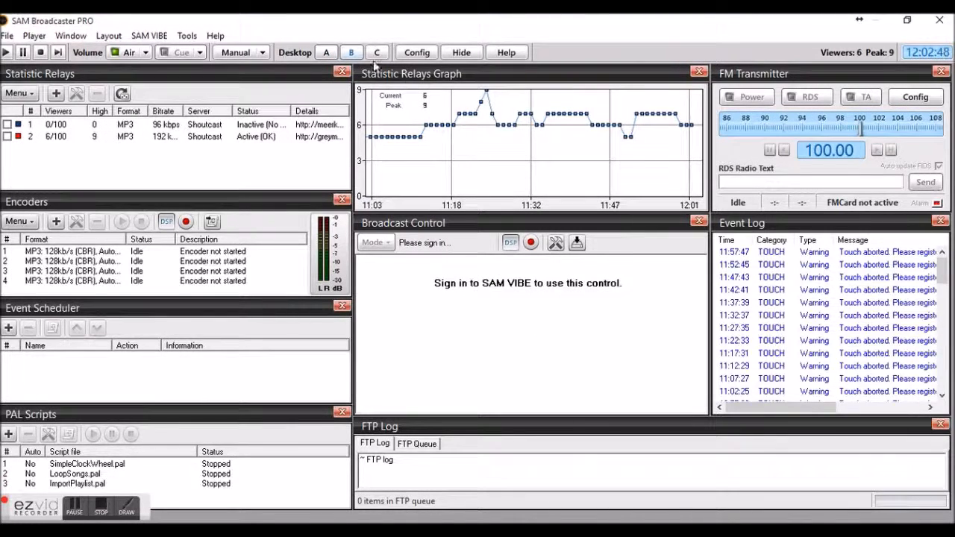
{"action": "left_click", "coordinate": [325, 54]}
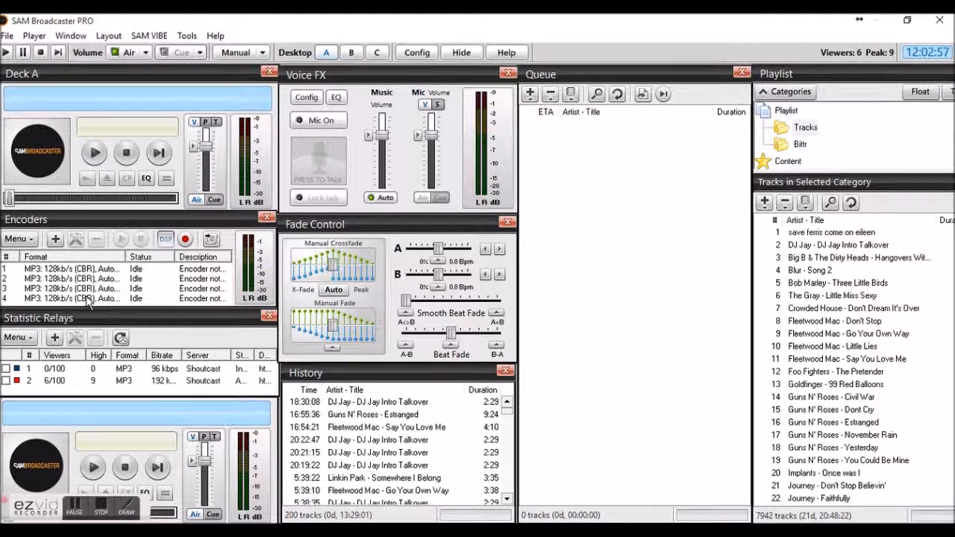
- Start adding a new encoder that uses the MP3 (LAME_ENC) plugin
{"action": "left_click", "coordinate": [54, 239]}
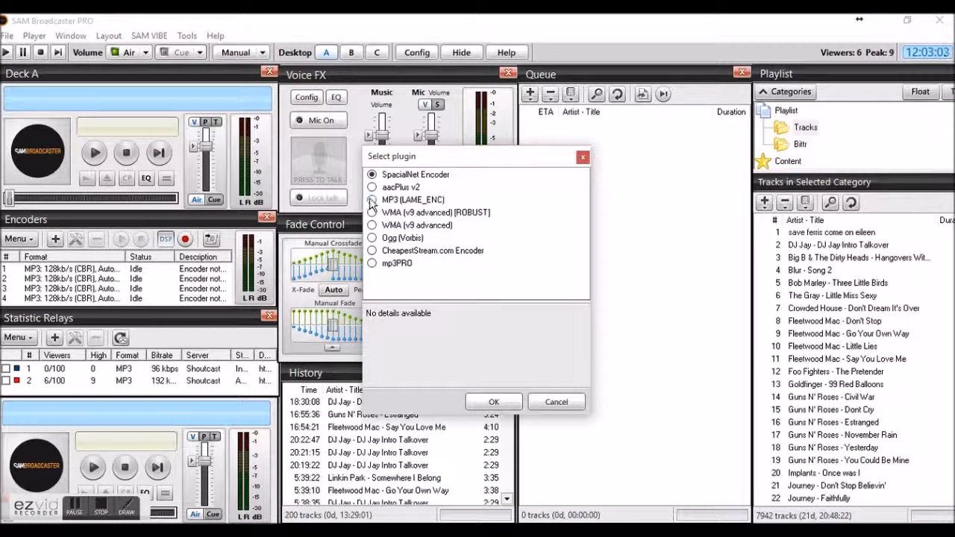
{"action": "left_click", "coordinate": [372, 201]}
{"action": "left_click", "coordinate": [493, 401]}
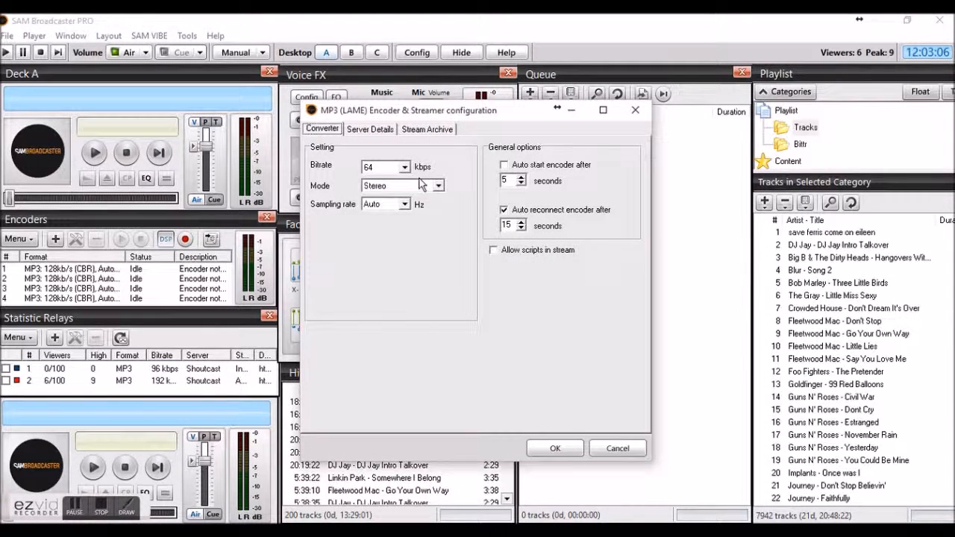
- Set the new encoder's bitrate to 128 kbps and its sampling rate to 44100 Hz
{"action": "left_click", "coordinate": [405, 168]}
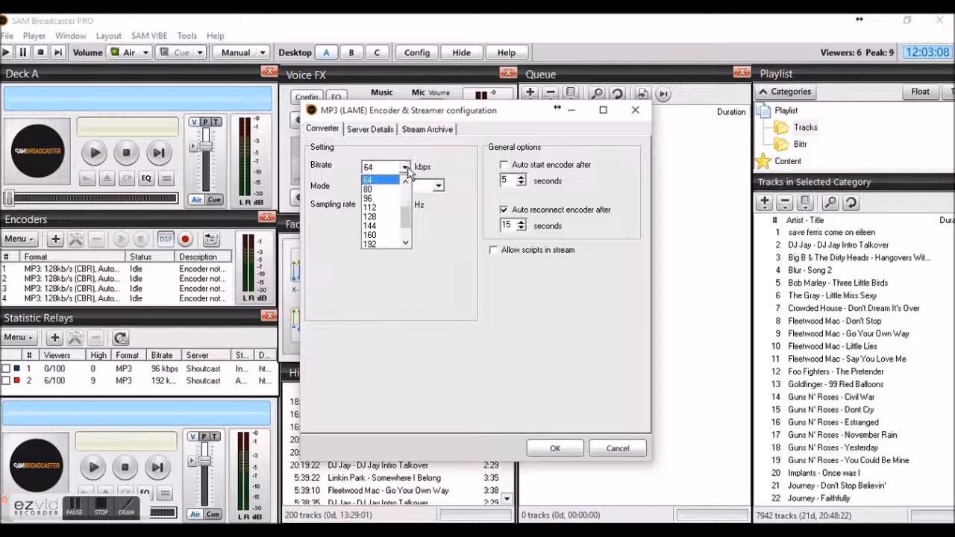
{"action": "left_click", "coordinate": [373, 217]}
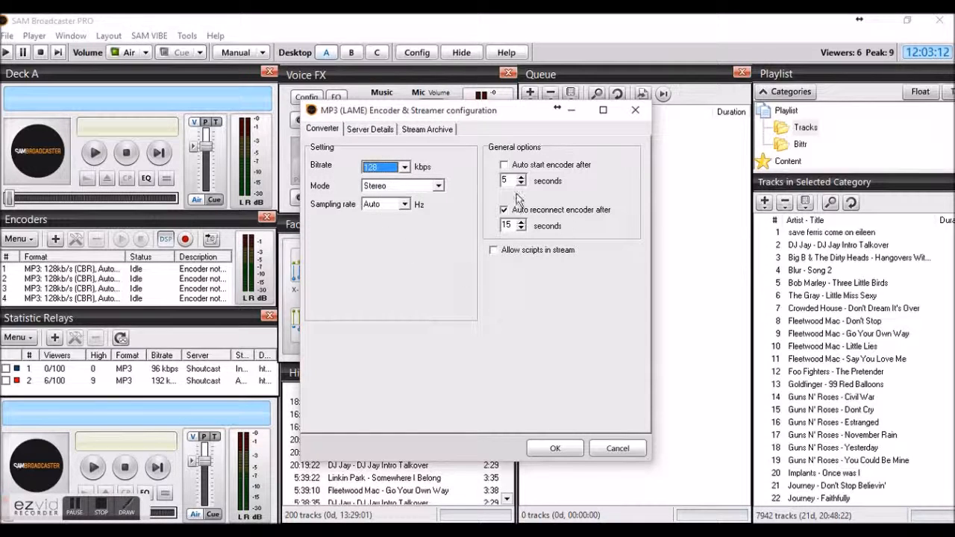
{"action": "left_click", "coordinate": [404, 204]}
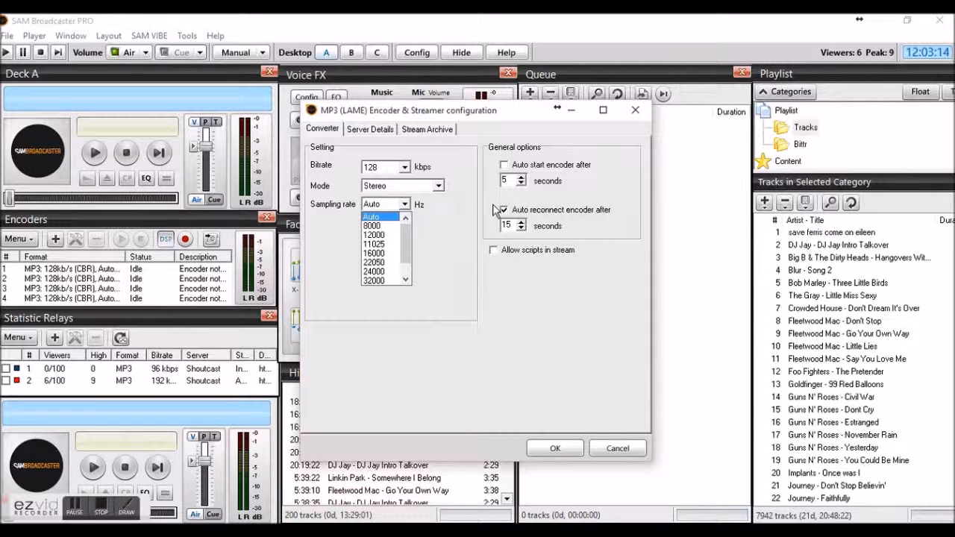
{"action": "scroll", "coordinate": [392, 265], "scroll_direction": "down", "scroll_amount": 2}
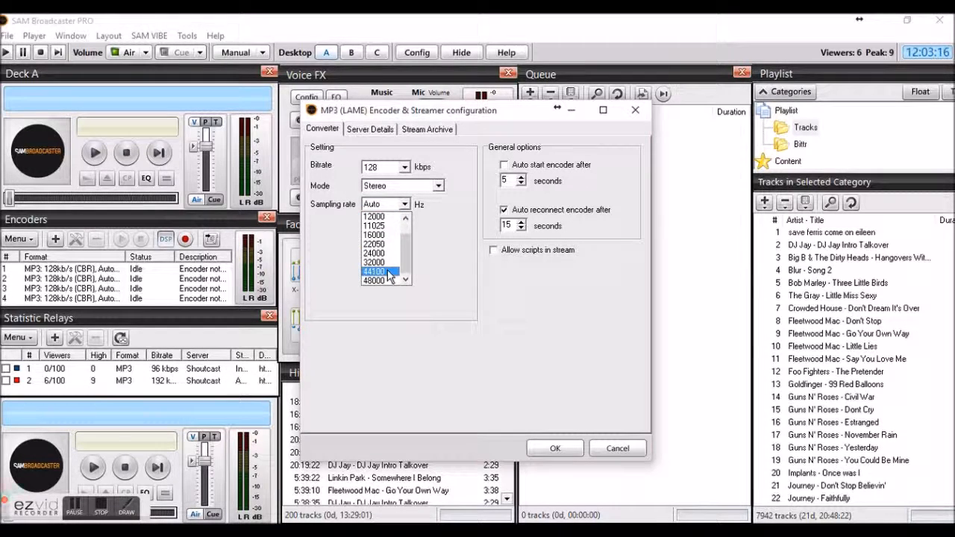
{"action": "left_click", "coordinate": [390, 273]}
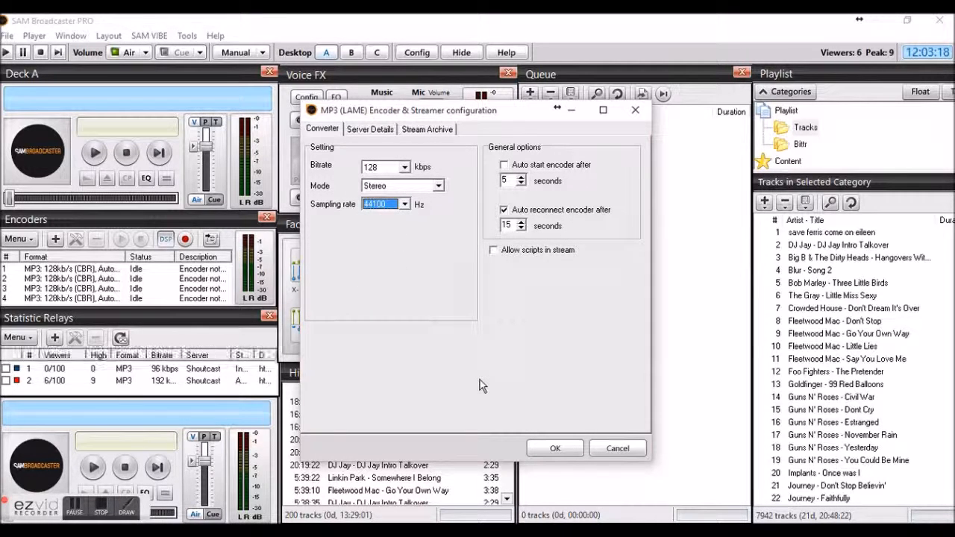
- Set the encoder's server to SHOUTcast v1 with server IP 123.123.45.123 and server port 7654
{"action": "left_click", "coordinate": [370, 131]}
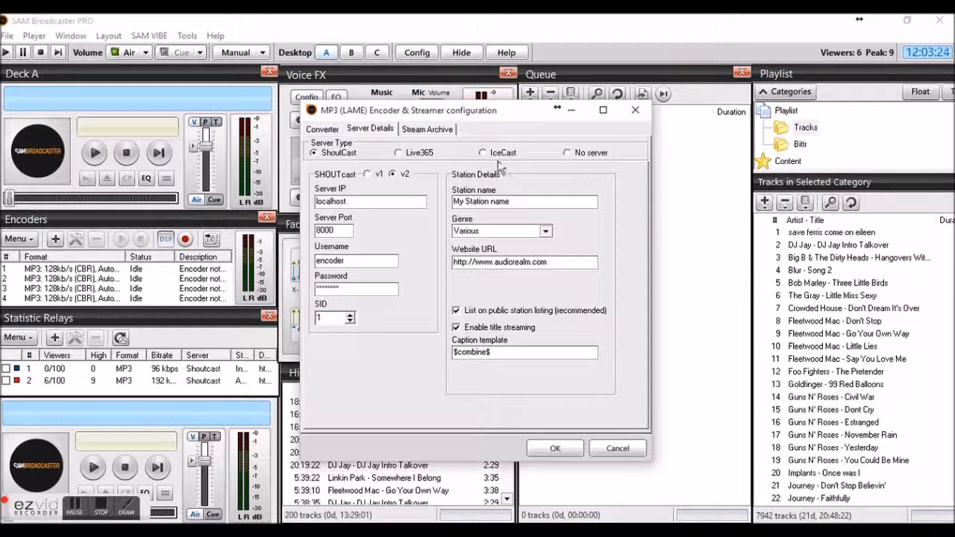
{"action": "left_click", "coordinate": [367, 175]}
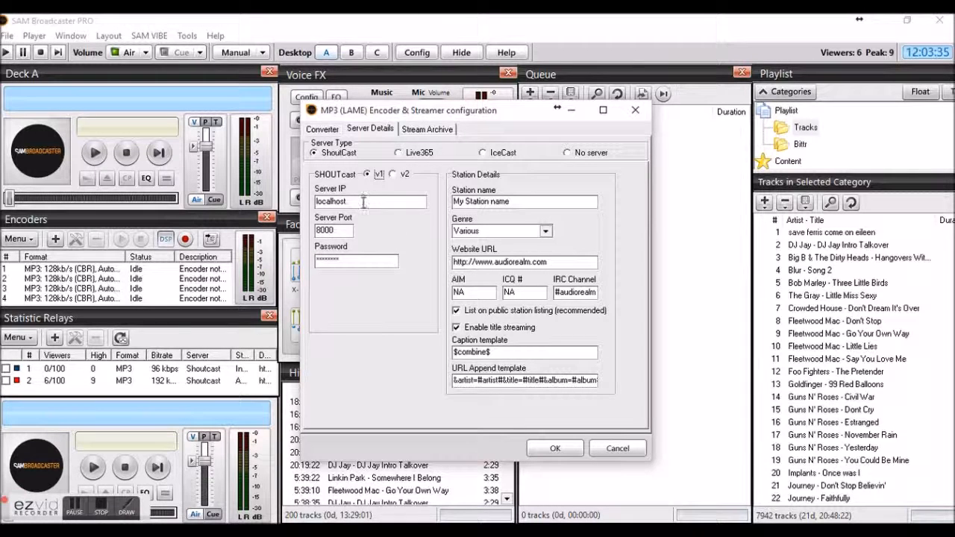
{"action": "left_click_drag", "start_coordinate": [361, 201], "coordinate": [295, 206]}
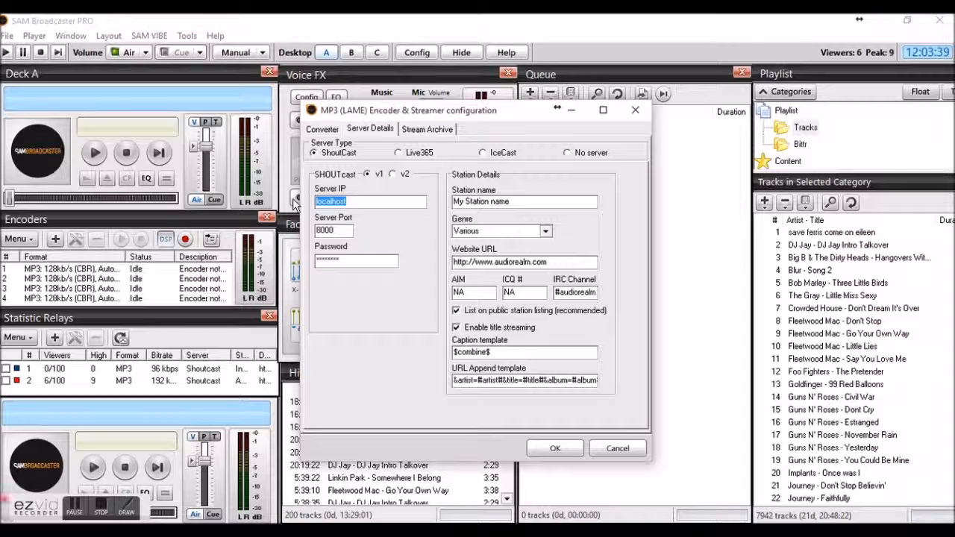
{"action": "type", "text": "123"}
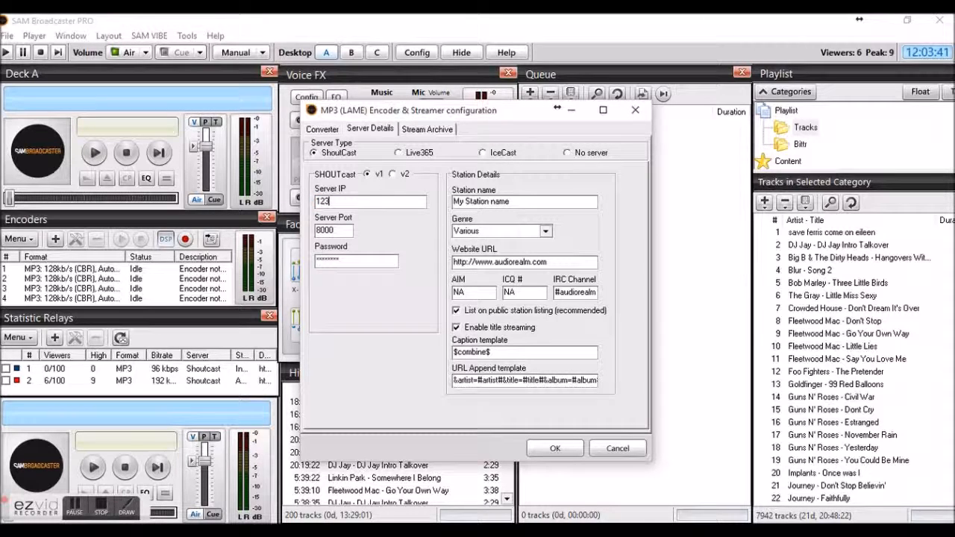
{"action": "type", "text": ".123.45.12"}
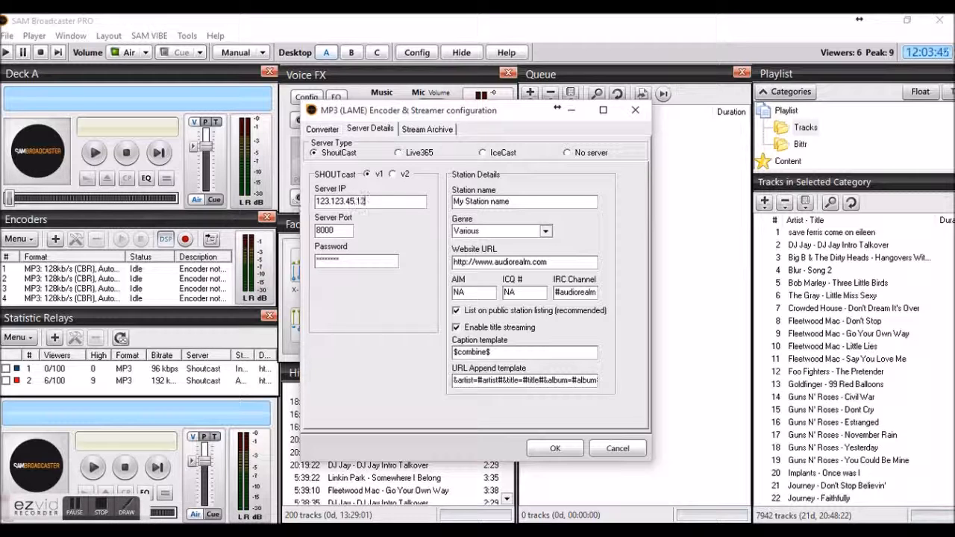
{"action": "type", "text": "3"}
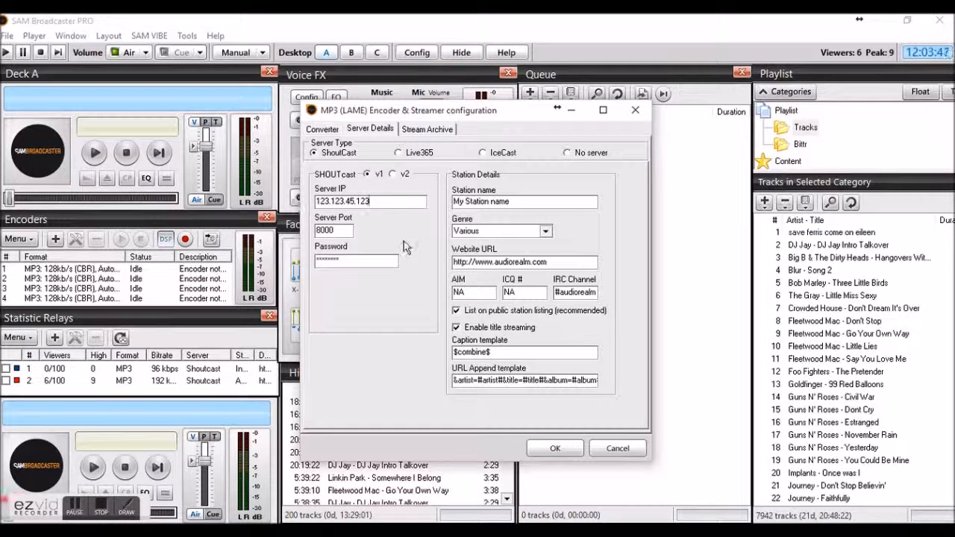
{"action": "double_click", "coordinate": [340, 231]}
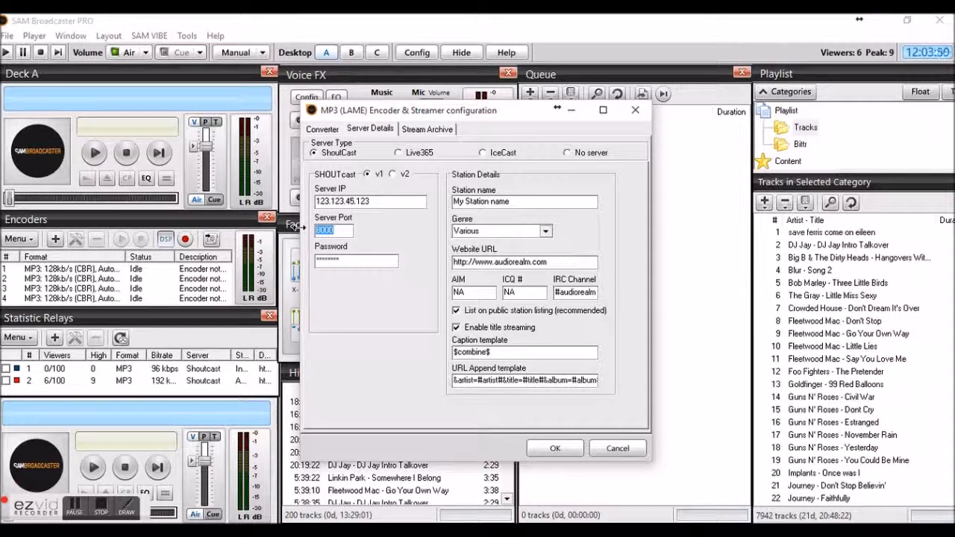
{"action": "type", "text": "7654"}
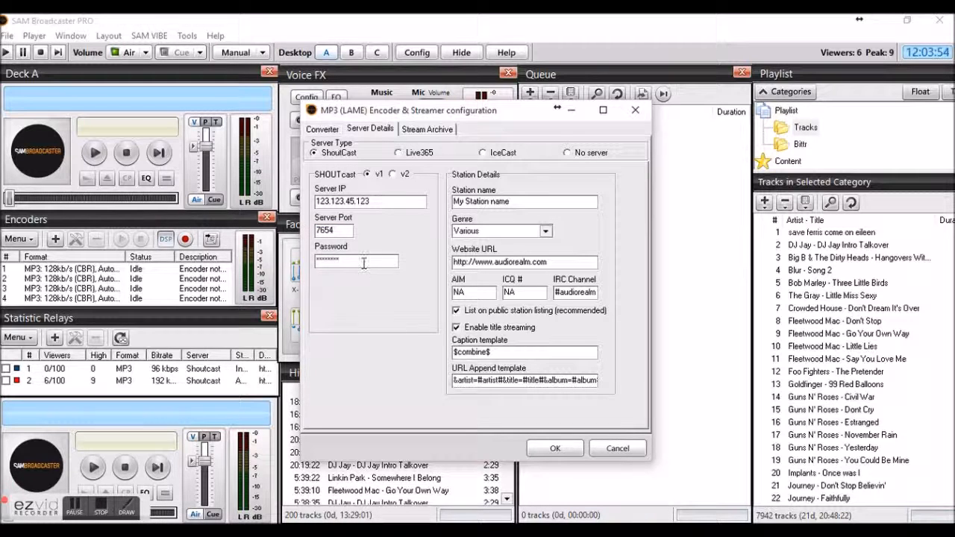
{"action": "left_click_drag", "start_coordinate": [364, 263], "coordinate": [312, 261]}
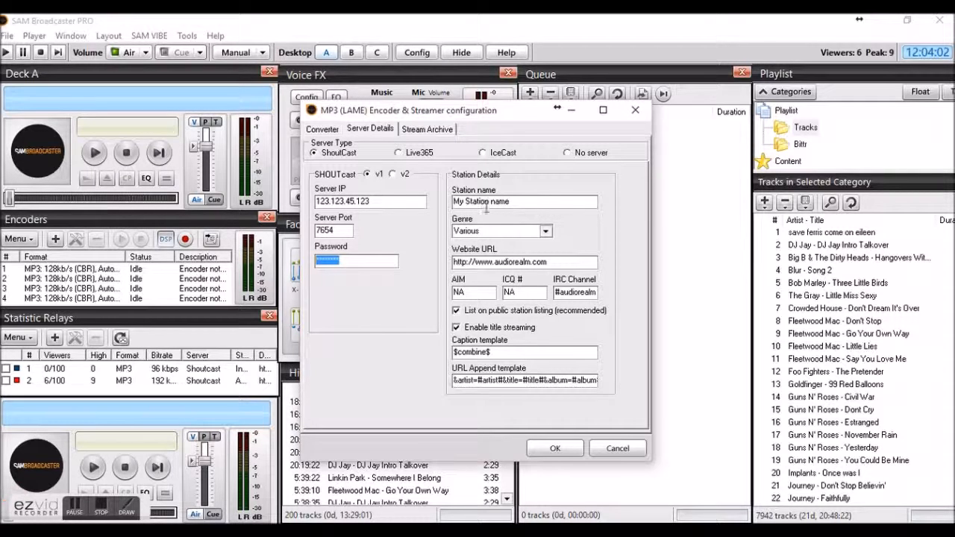
- Name the station "The DJ Jay" and set its genre to Rock
{"action": "left_click_drag", "start_coordinate": [529, 202], "coordinate": [427, 196]}
{"action": "type", "text": "Th"}
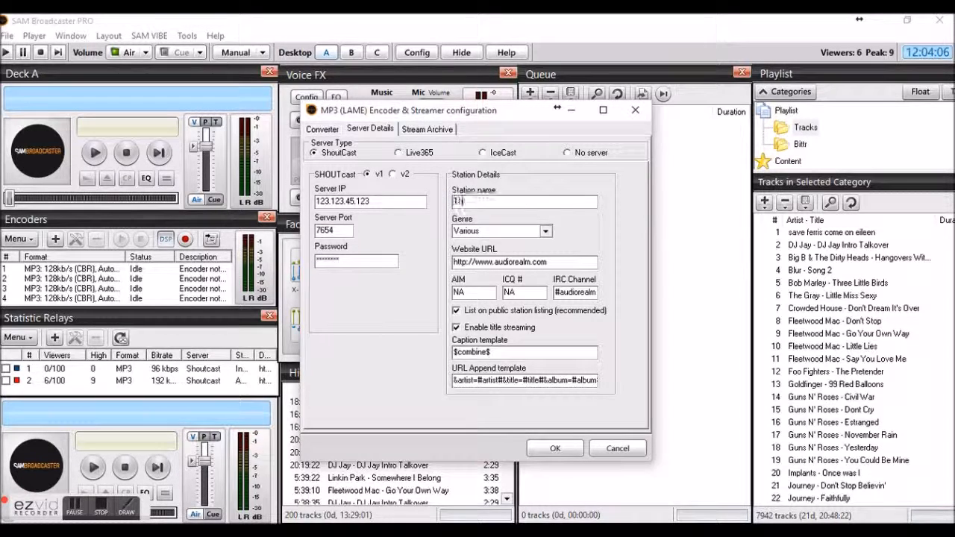
{"action": "type", "text": "e DJ Jay"}
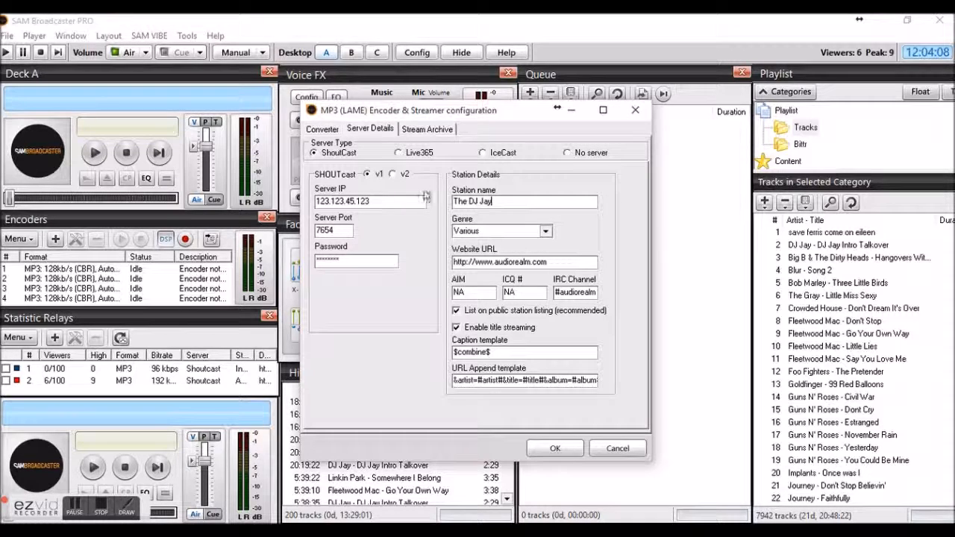
{"action": "left_click", "coordinate": [546, 231]}
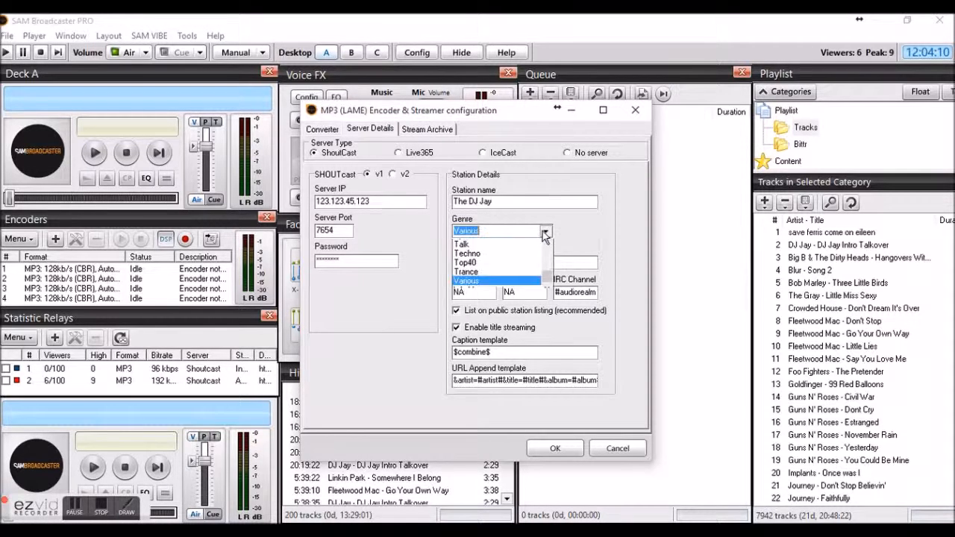
{"action": "scroll", "coordinate": [482, 284], "scroll_direction": "up", "scroll_amount": 2}
{"action": "scroll", "coordinate": [481, 282], "scroll_direction": "up", "scroll_amount": 1}
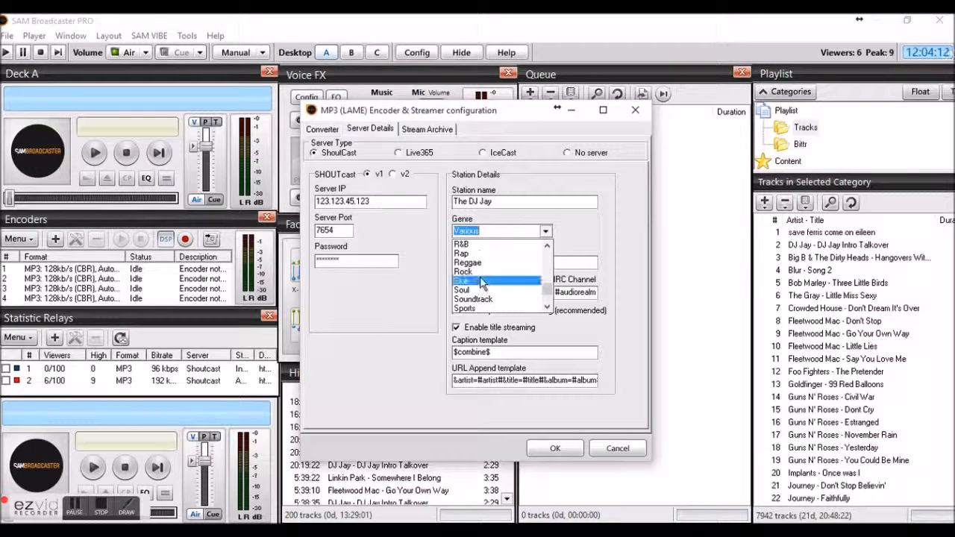
{"action": "left_click", "coordinate": [483, 277]}
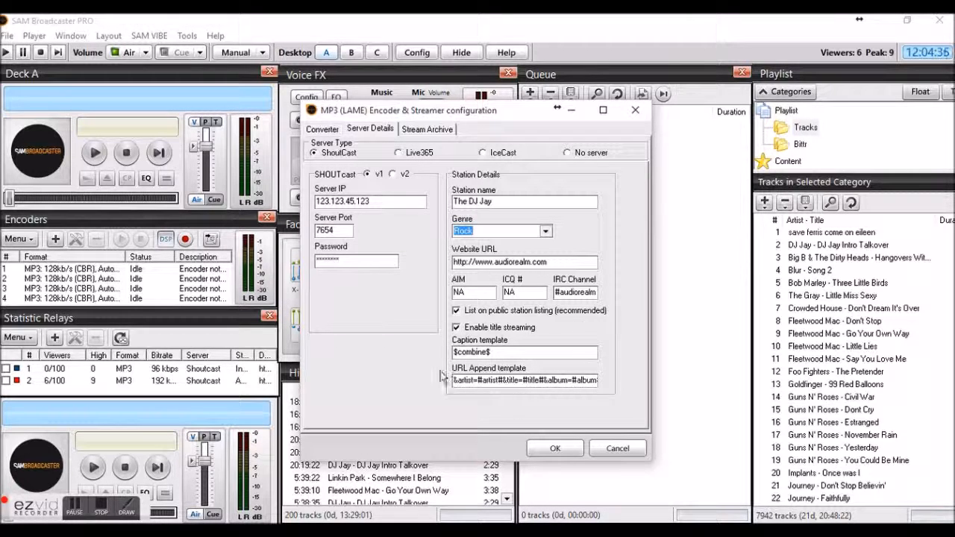
- Switch the server to SHOUTcast v2 and examine its username and password fields
{"action": "left_click", "coordinate": [392, 175]}
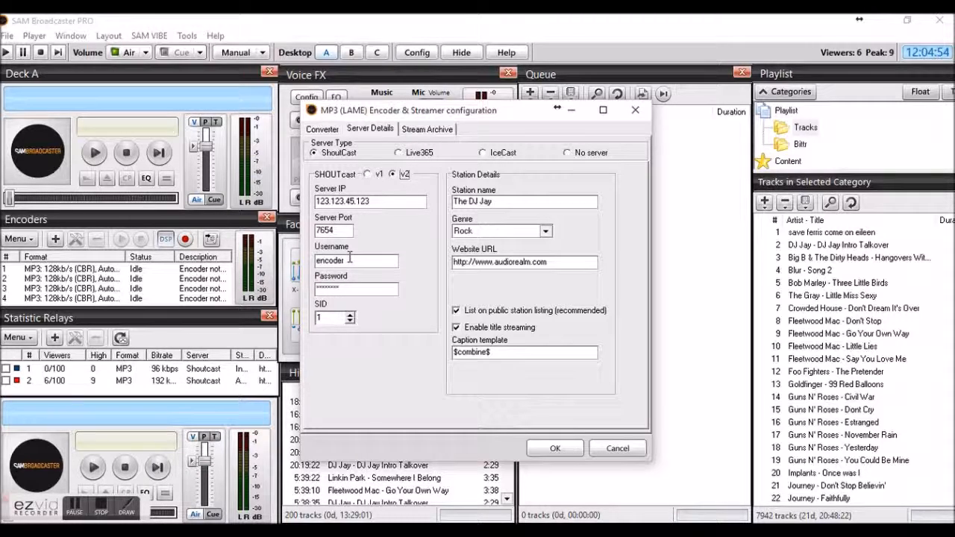
{"action": "left_click_drag", "start_coordinate": [348, 261], "coordinate": [312, 263]}
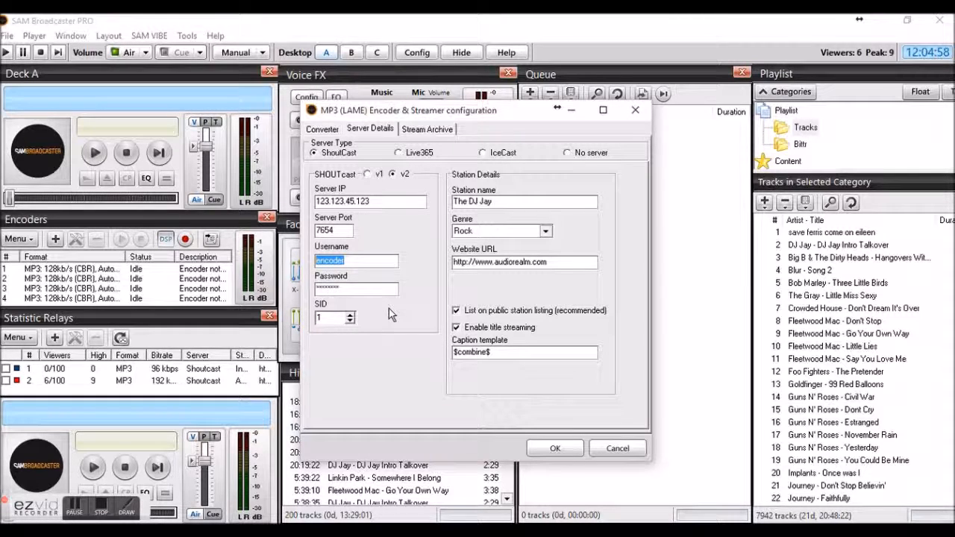
{"action": "left_click", "coordinate": [384, 288]}
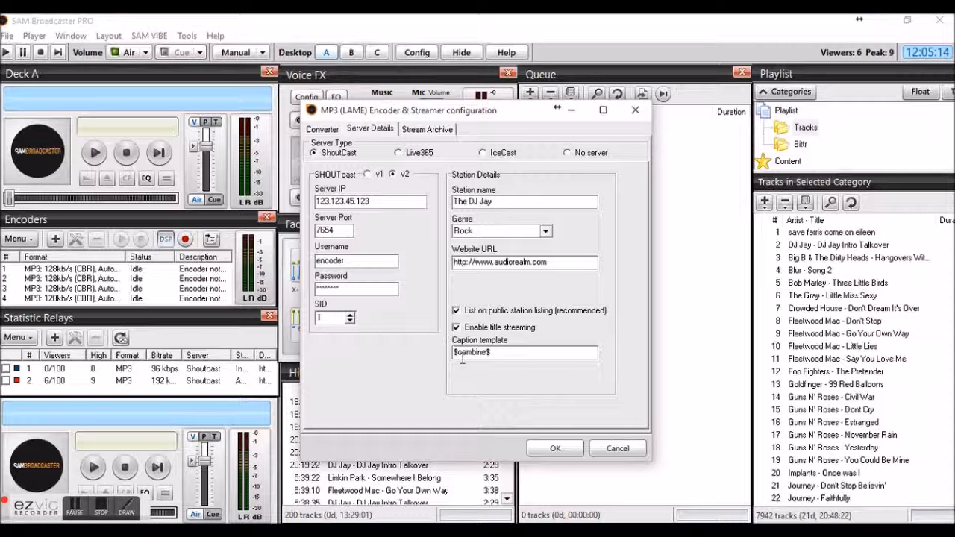
- Change the server type to IceCast and set server IP 123.123.45.67 and server port 7654
{"action": "left_click", "coordinate": [485, 153]}
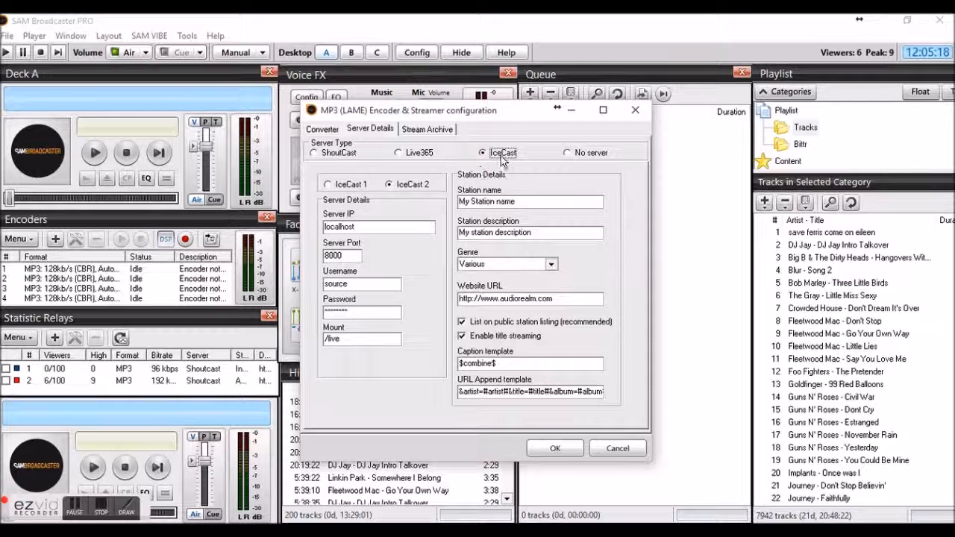
{"action": "double_click", "coordinate": [379, 232]}
{"action": "type", "text": "123.123.45.67"}
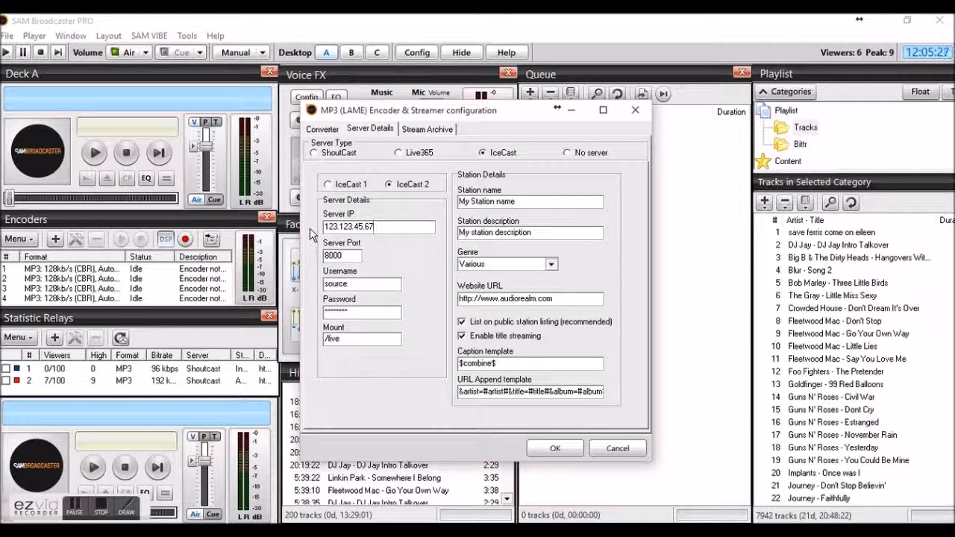
{"action": "left_click", "coordinate": [341, 253]}
{"action": "left_click_drag", "start_coordinate": [326, 245], "coordinate": [189, 220]}
{"action": "type", "text": "7654"}
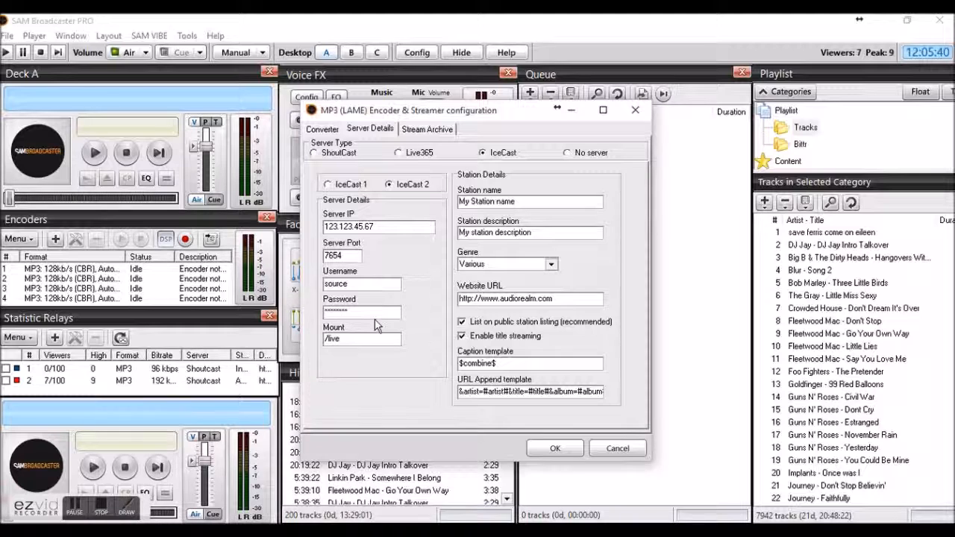
- Go through the IceCast username, password and mount fields and cancel the new encoder's configuration
{"action": "key", "text": "Tab"}
{"action": "key", "text": "Tab"}
{"action": "key", "text": "Tab"}
{"action": "left_click", "coordinate": [357, 339]}
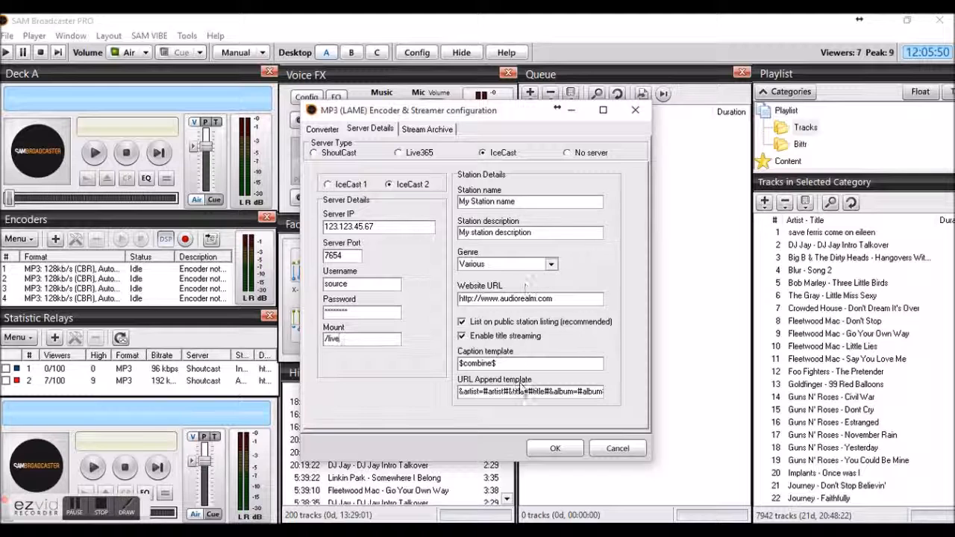
{"action": "left_click", "coordinate": [618, 448]}
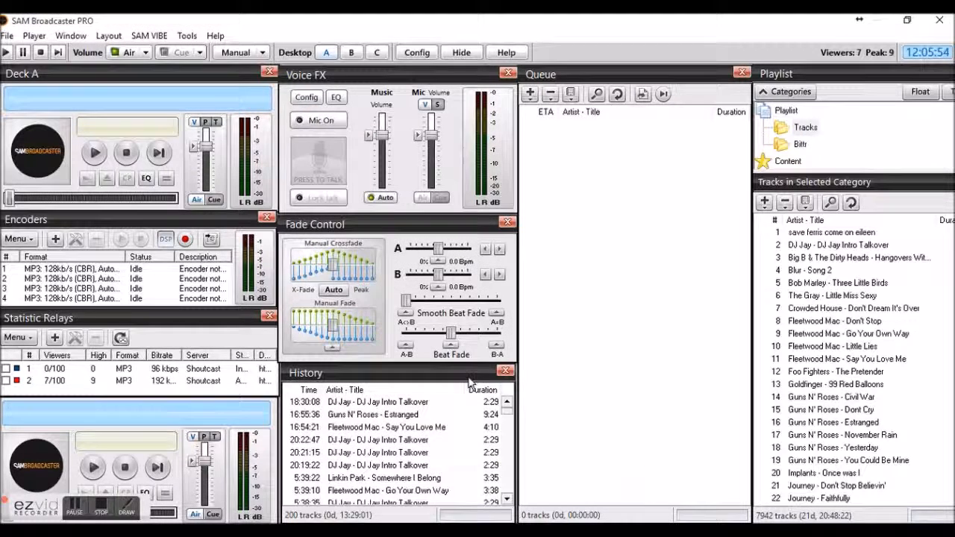
- Examine the server details of the first encoder in the list and close its configuration without saving
{"action": "double_click", "coordinate": [85, 277]}
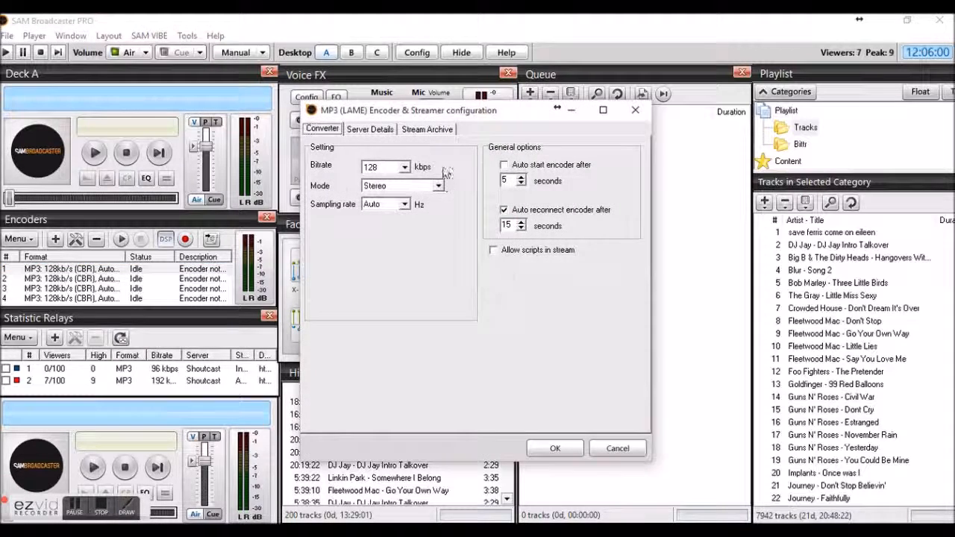
{"action": "left_click", "coordinate": [370, 129]}
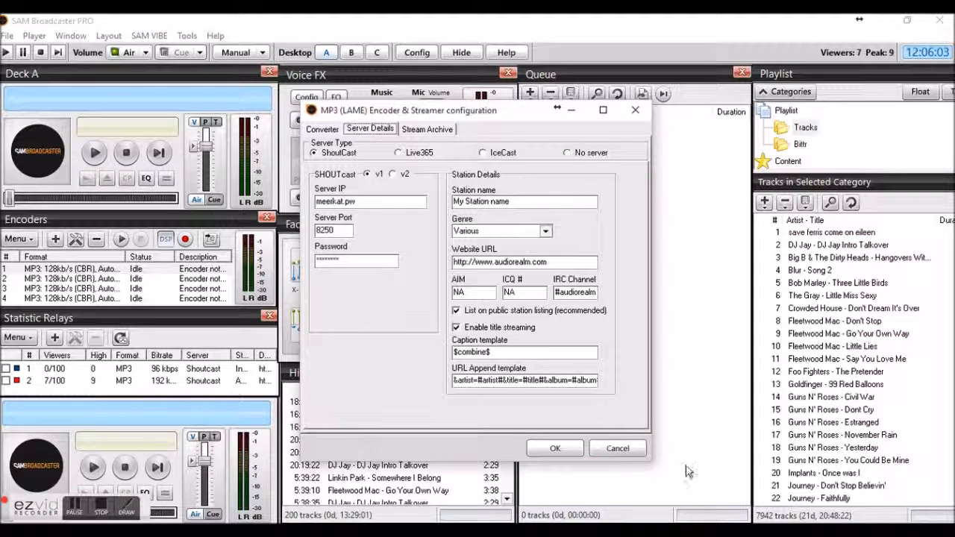
{"action": "left_click", "coordinate": [618, 449]}
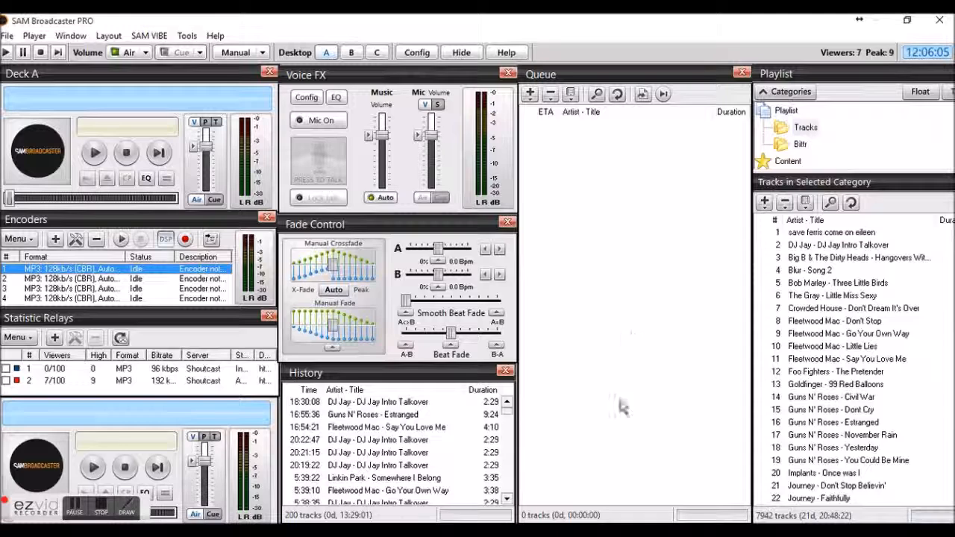